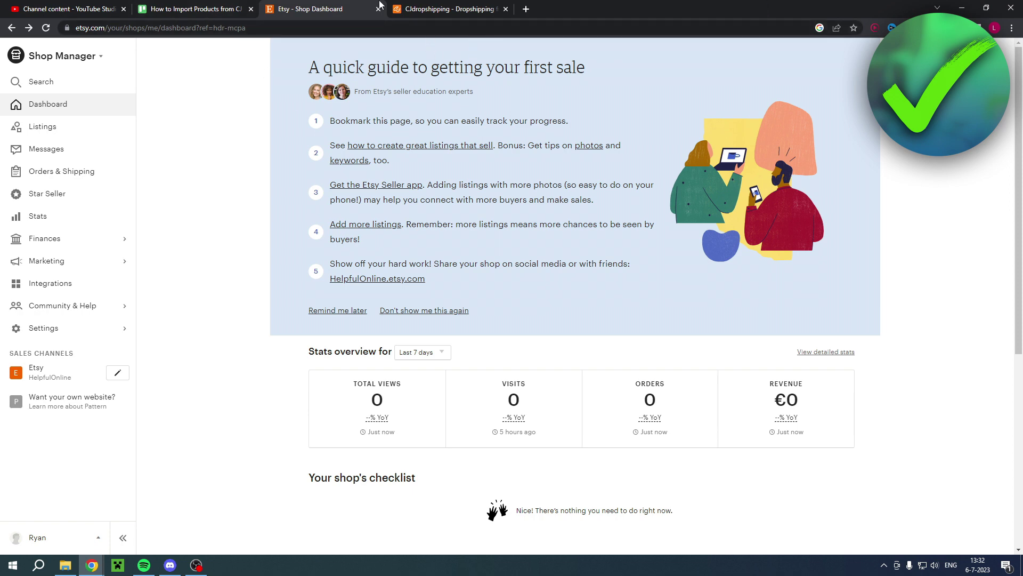
Switch from the Etsy Shop Dashboard to the CJdropshipping browser tab
left_click(416, 8)
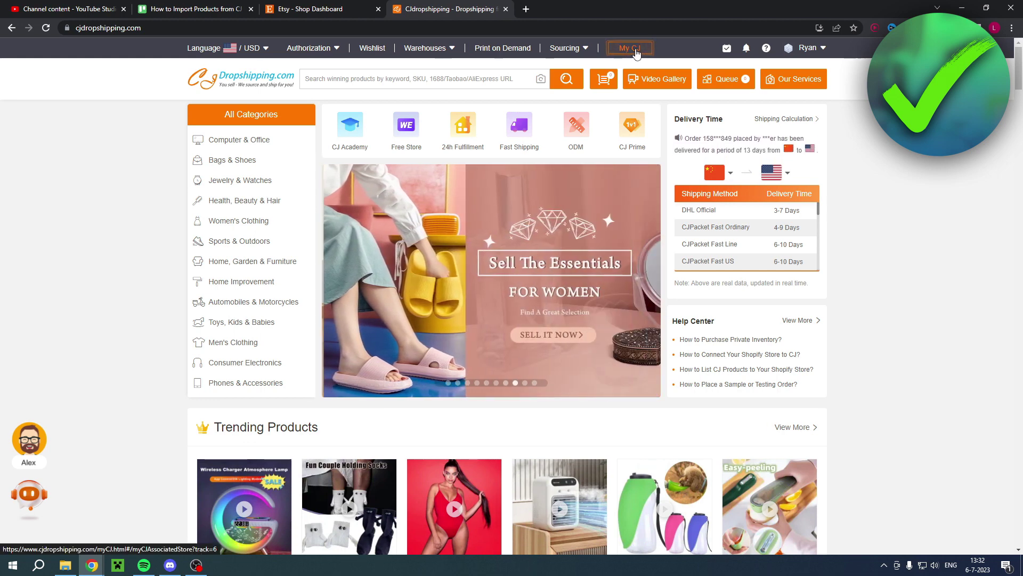
Under My CJ's Store Authorization, choose Etsy and start adding a new Etsy store
left_click(636, 51)
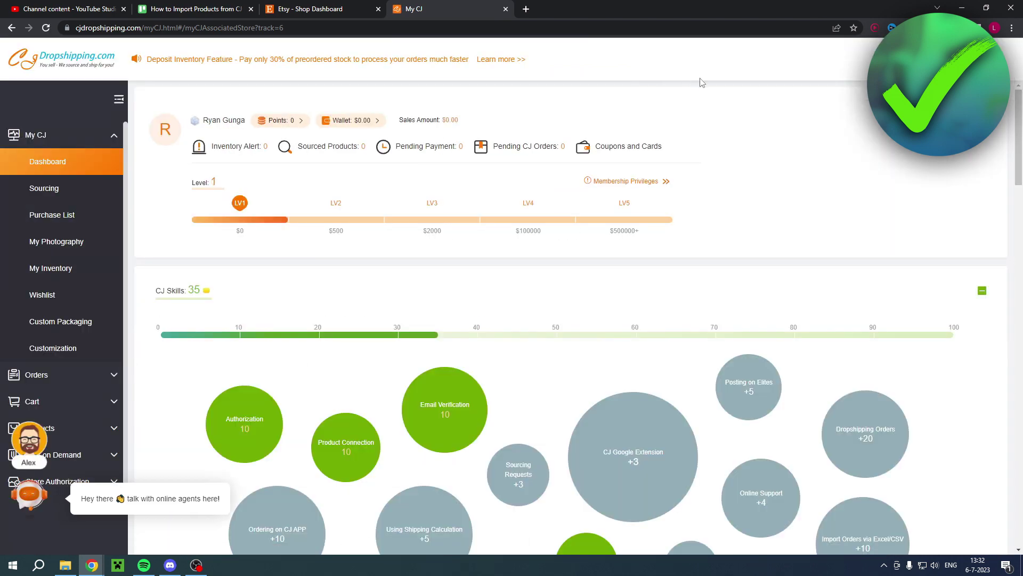
scroll(52, 221, "down", 2)
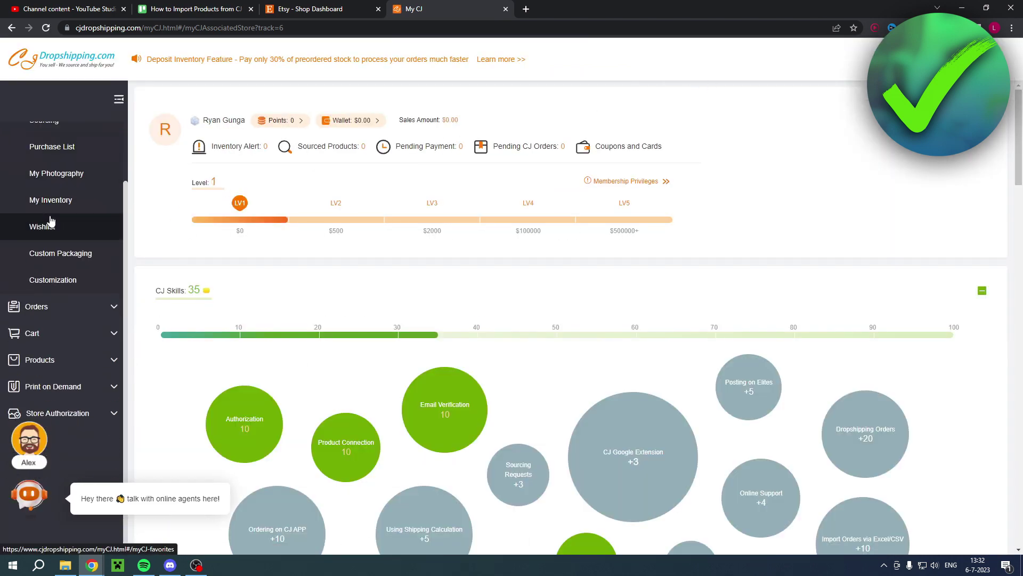
left_click(100, 413)
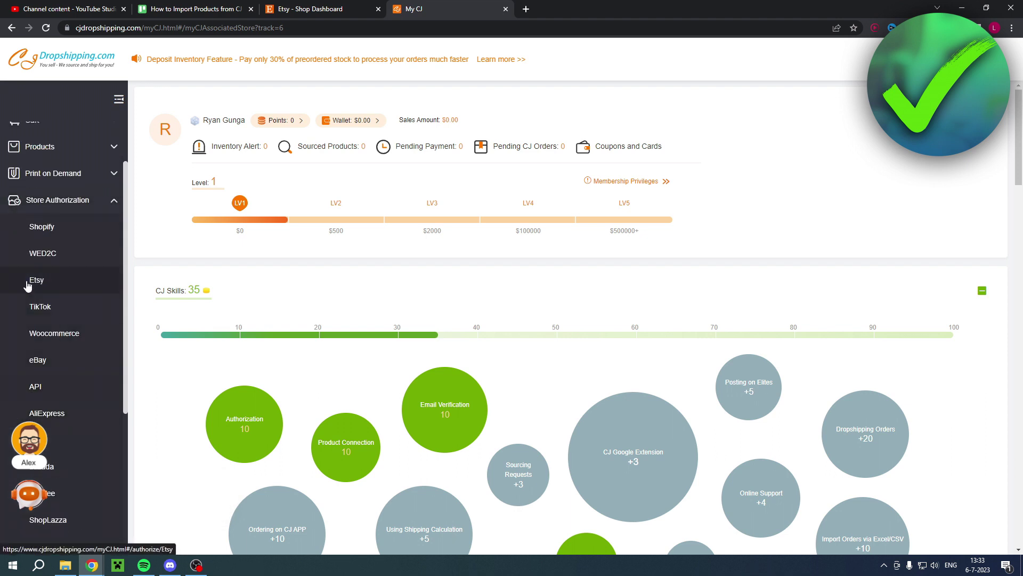
left_click(53, 288)
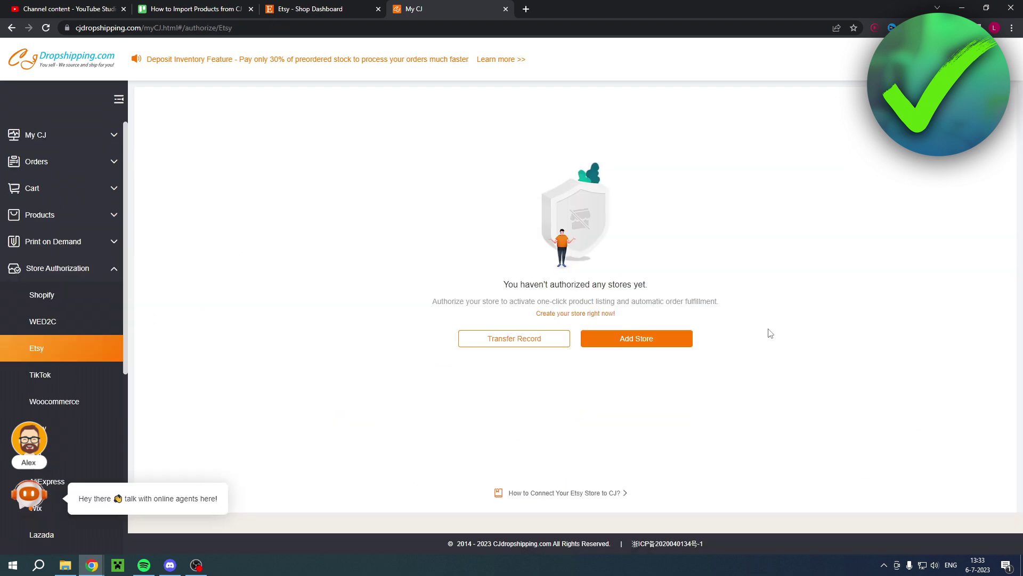
left_click_drag(504, 284, 660, 287)
left_click(660, 287)
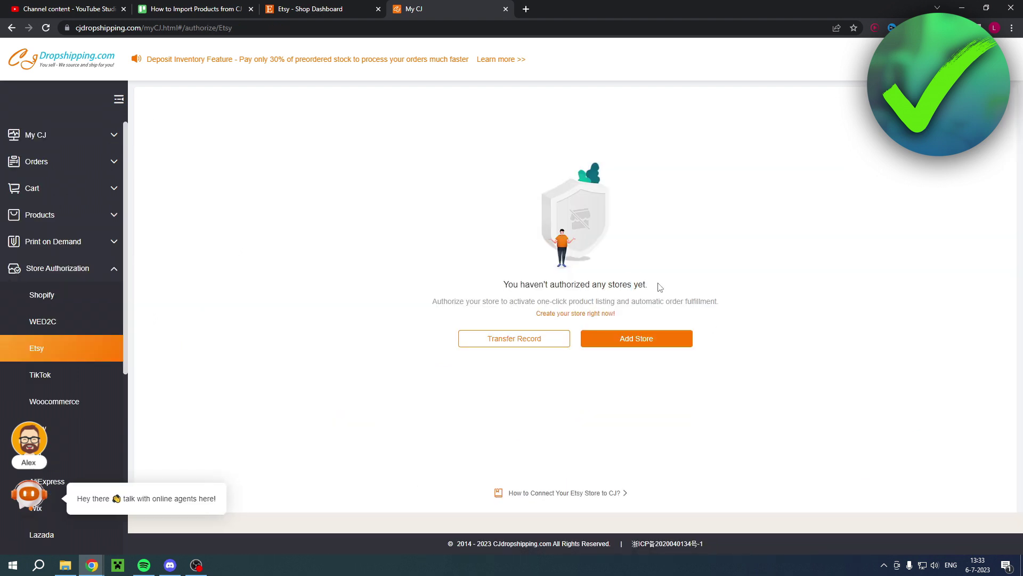
left_click(637, 339)
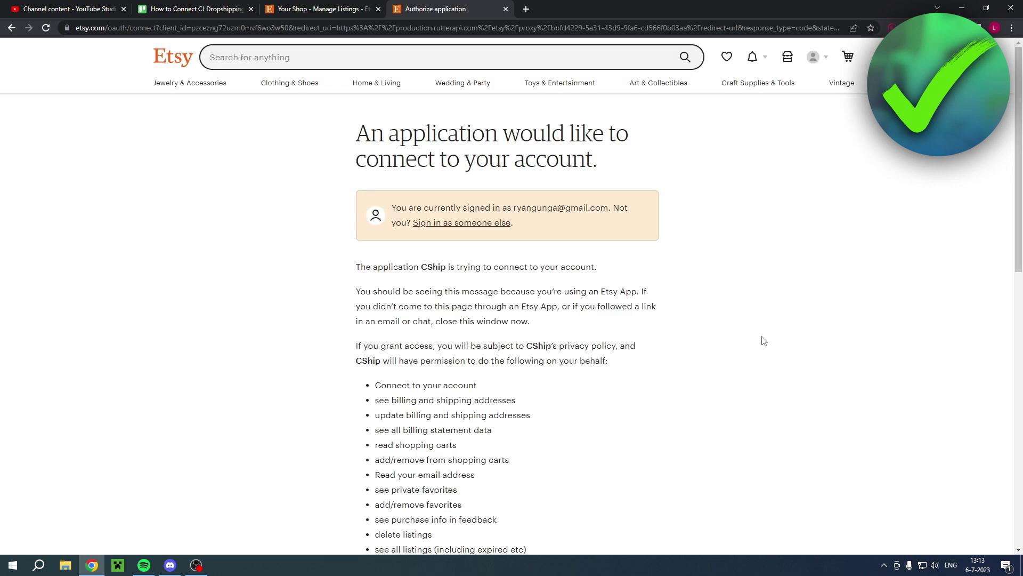
Review the CShip permissions and grant access, reaching CJdropshipping's Authorization Success page
left_click_drag(518, 207, 609, 208)
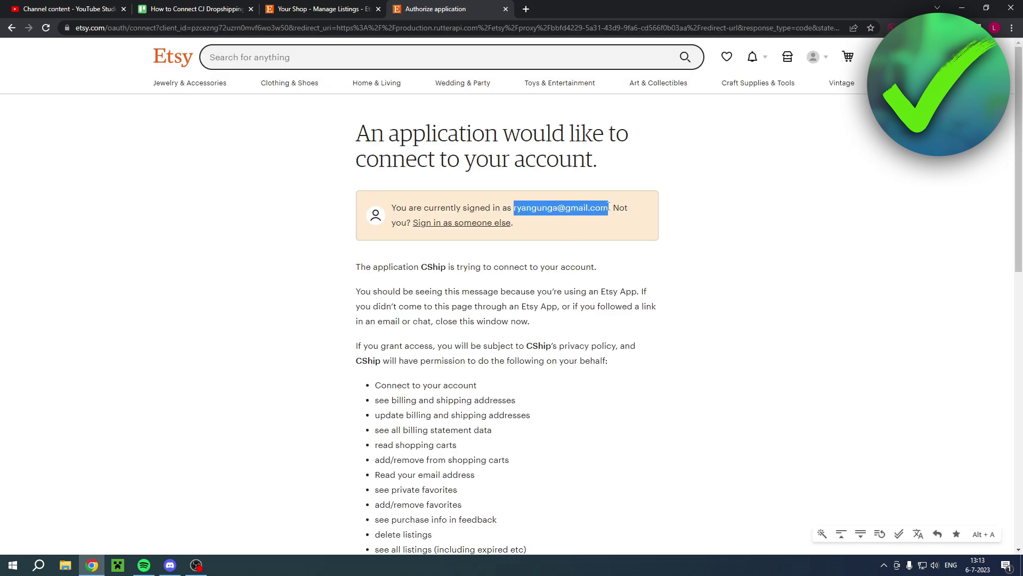
left_click(732, 183)
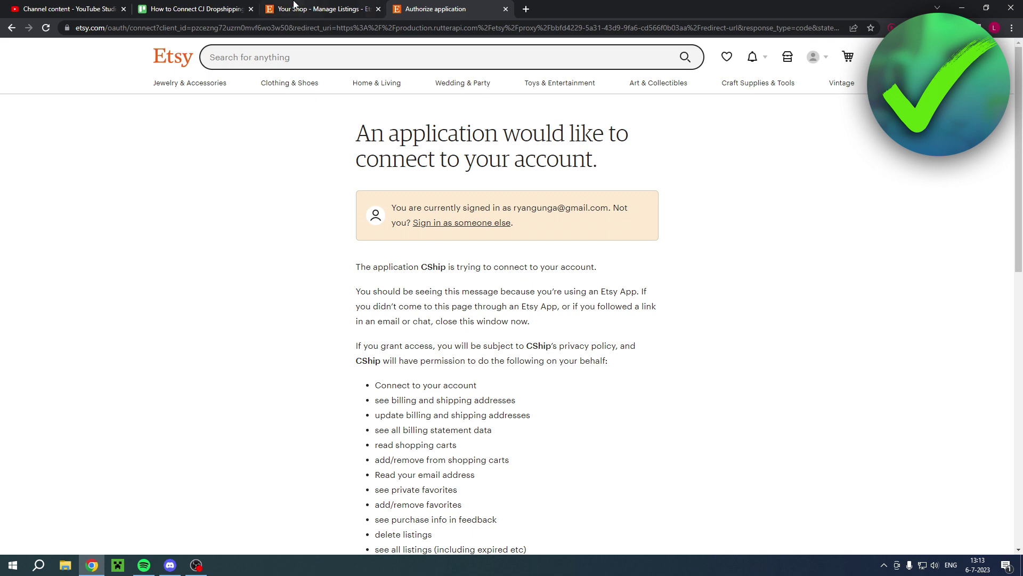
left_click(294, 5)
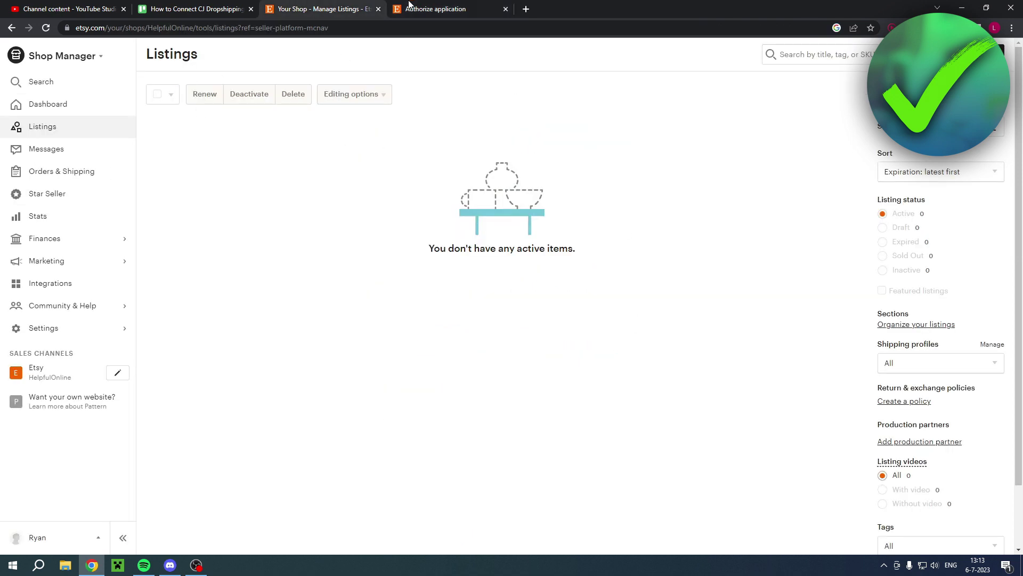
left_click(427, 6)
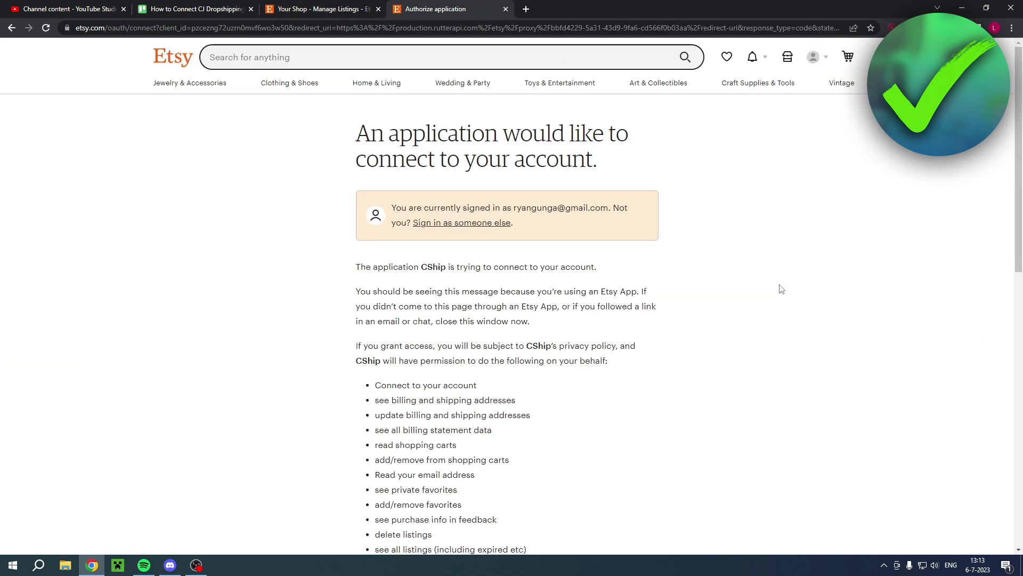
scroll(658, 304, "down", 2)
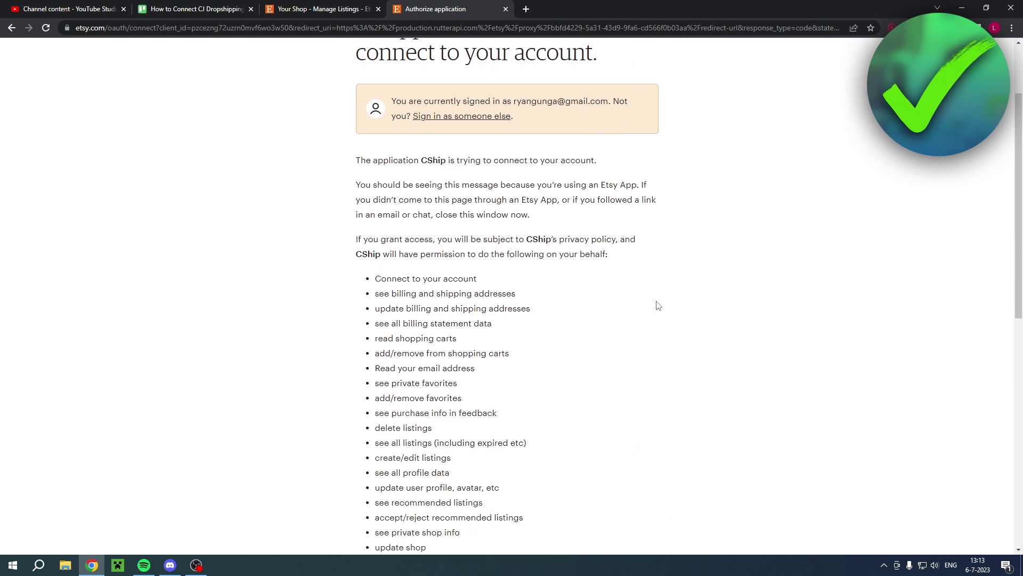
scroll(484, 247, "down", 2)
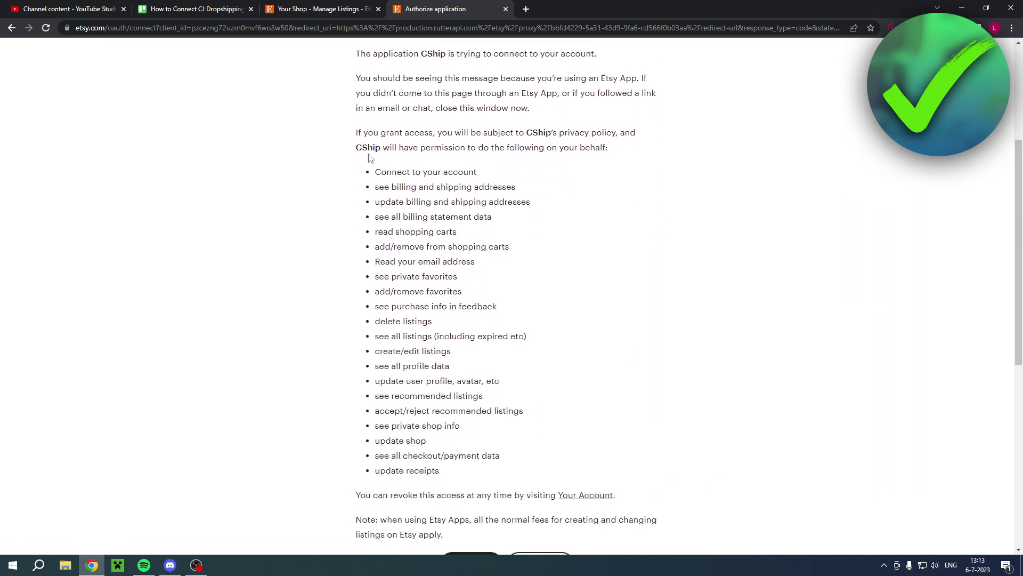
left_click_drag(353, 136, 445, 134)
left_click(708, 178)
scroll(696, 255, "down", 2)
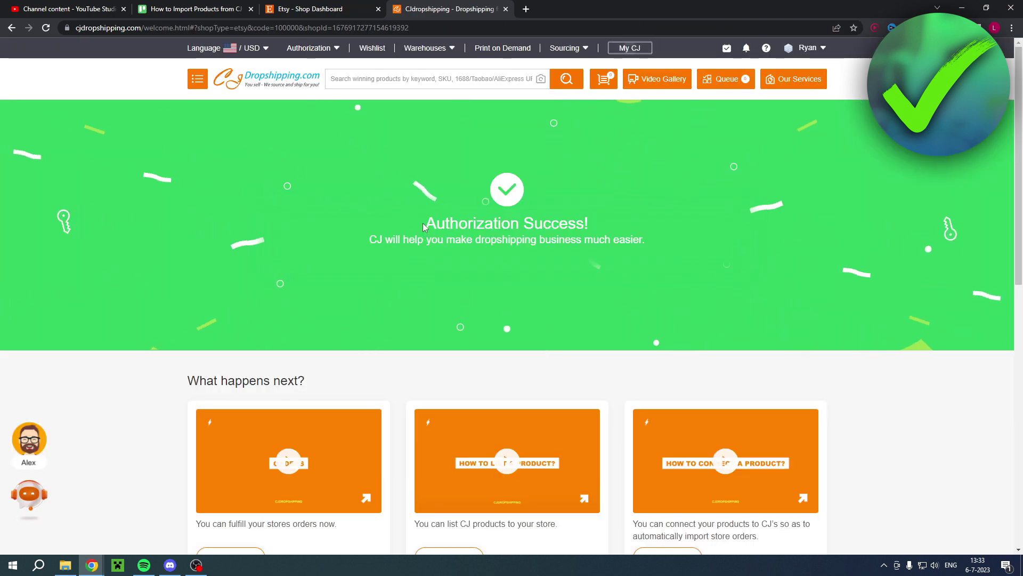
left_click_drag(424, 228, 648, 232)
Glance at the Etsy dashboard, then return to the CJdropshipping homepage via its logo
left_click(646, 232)
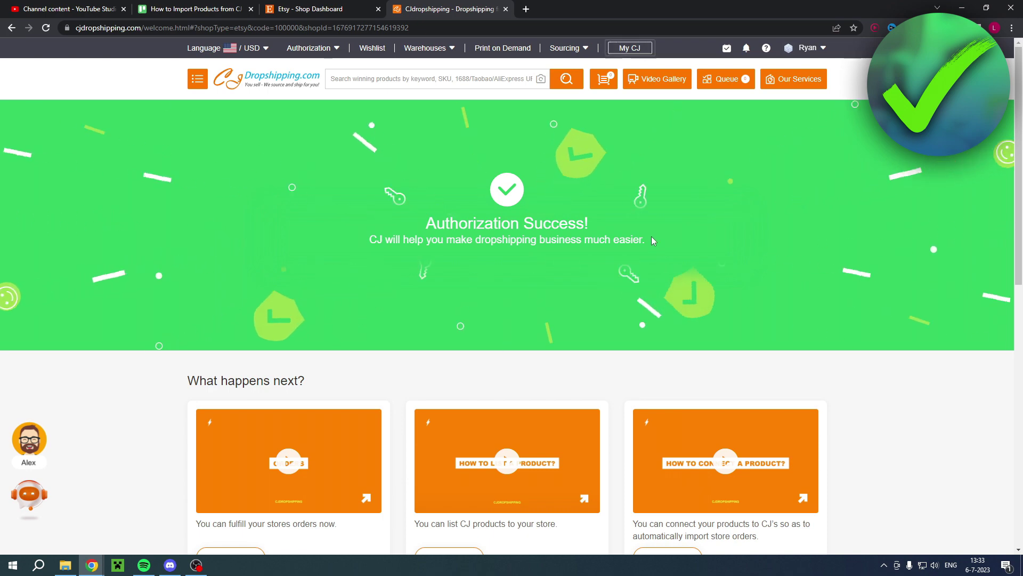
left_click(343, 5)
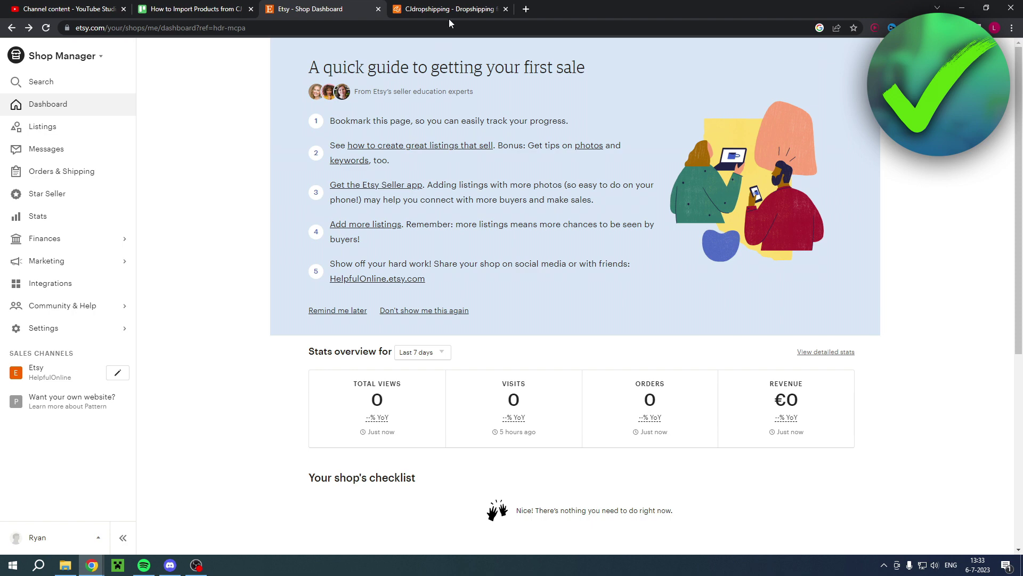
key("ctrl+Tab")
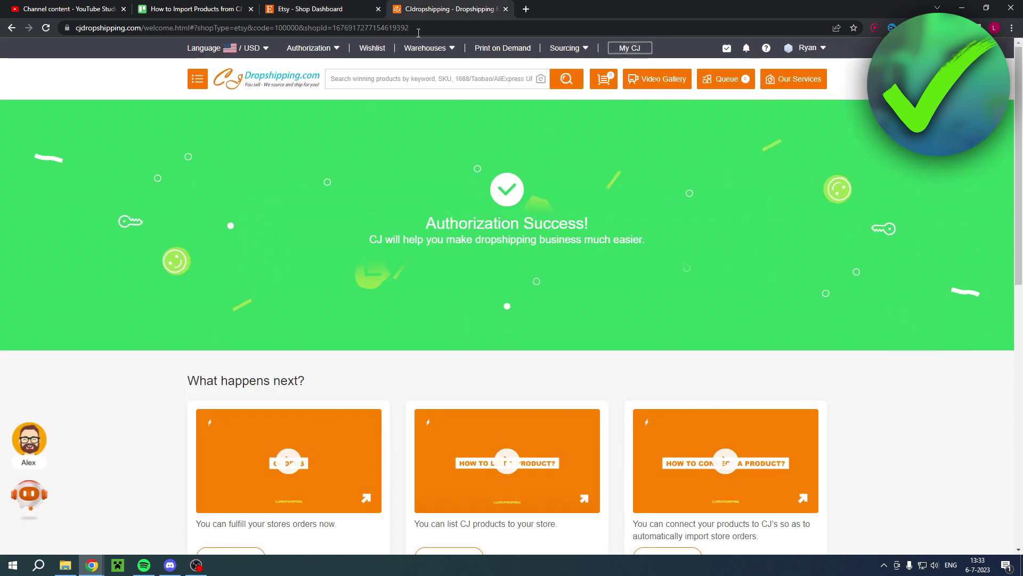
left_click(291, 80)
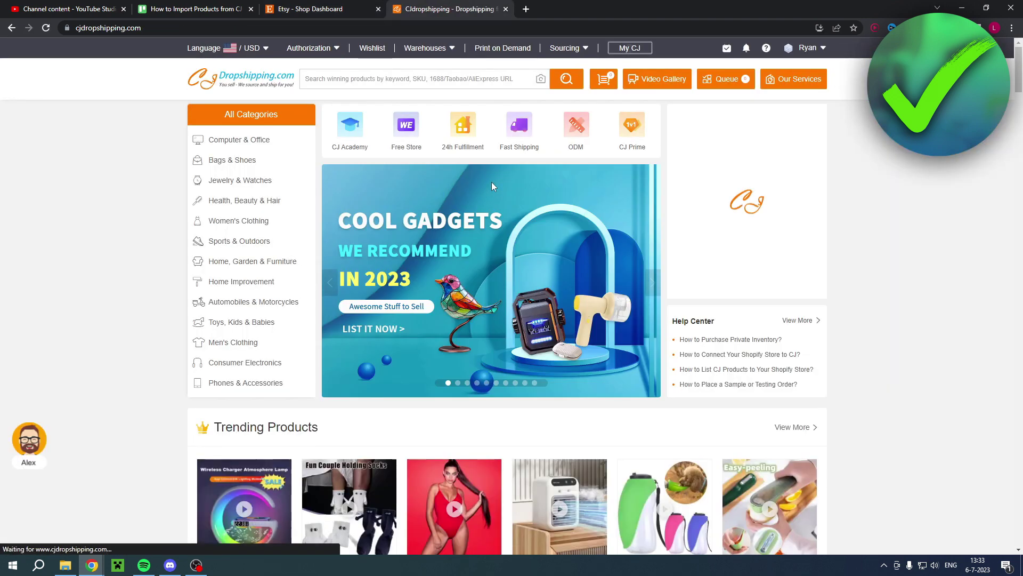
Open the Patterned Orb Pen Metal Fountain Pen product page
mouse_move(224, 141)
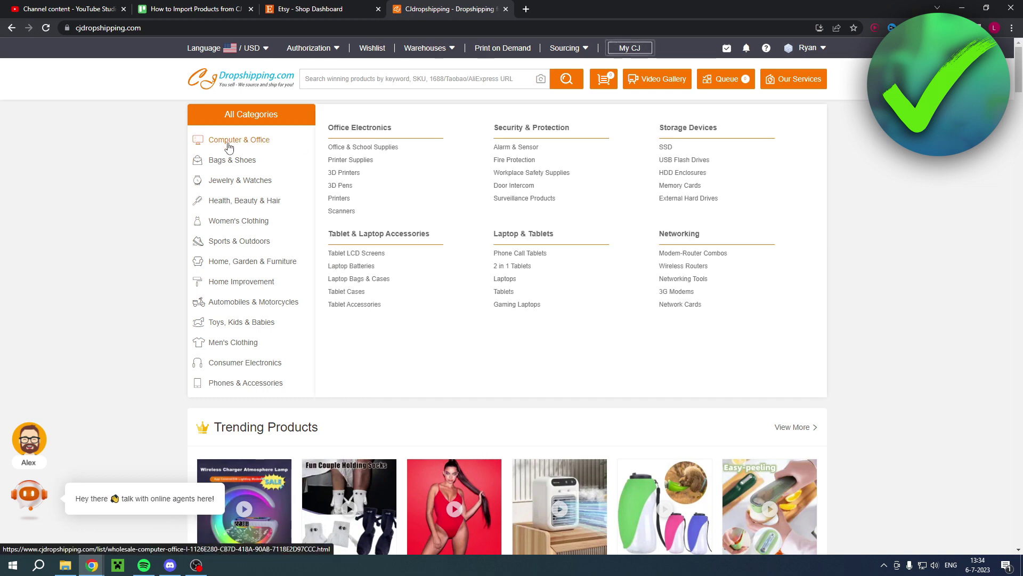
left_click(382, 150)
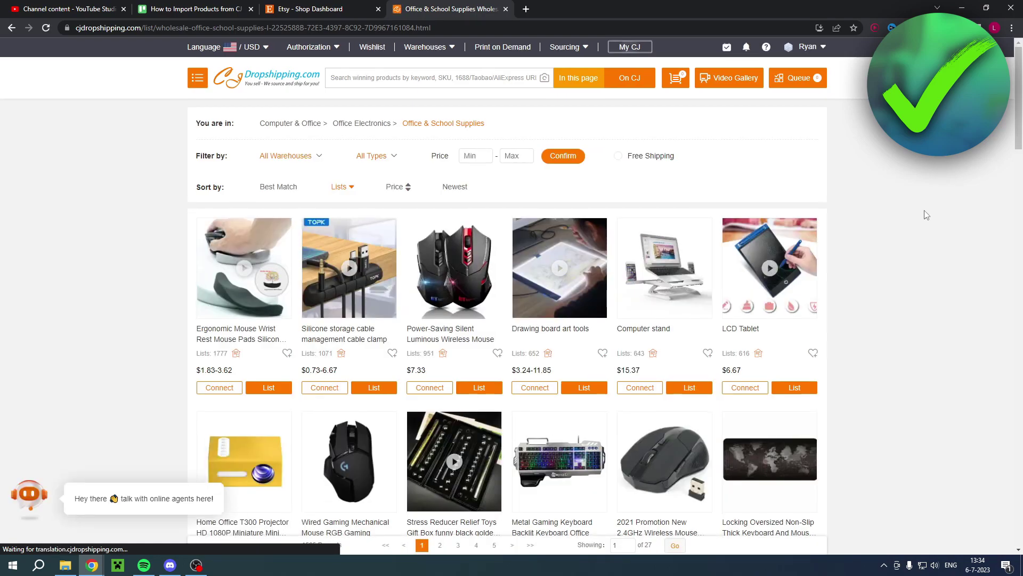
scroll(927, 215, "down", 9)
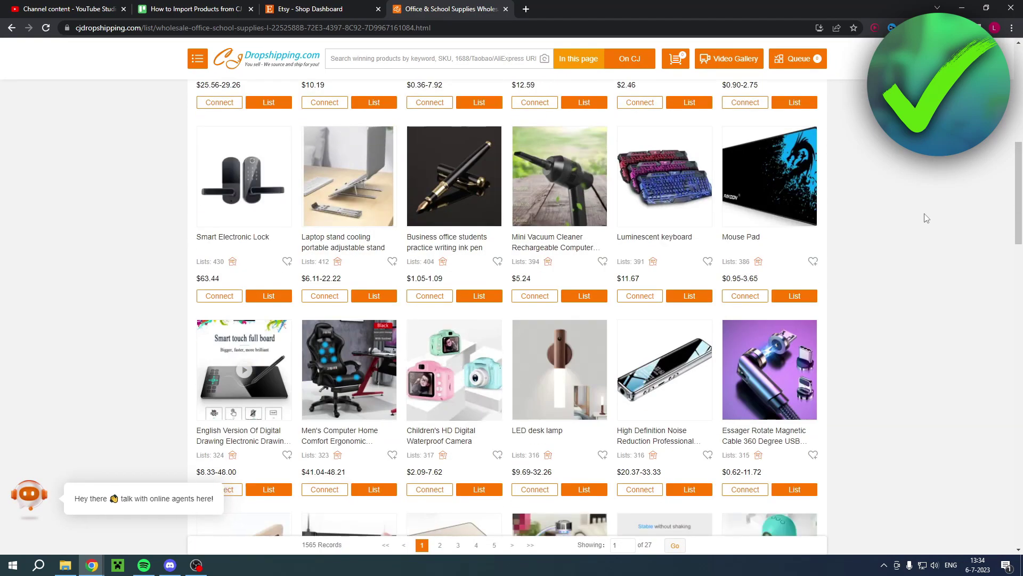
left_click(453, 176)
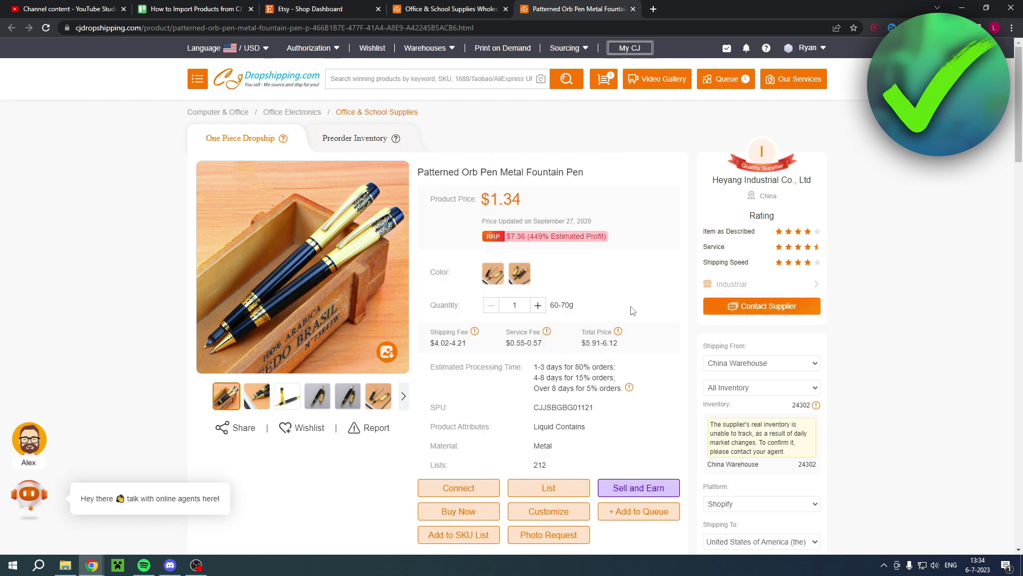
Show the pen's shipping methods table, quoting CJPacket Liquid US at $4.57–4.78
scroll(629, 307, "down", 2)
scroll(612, 294, "up", 1)
scroll(611, 294, "down", 1)
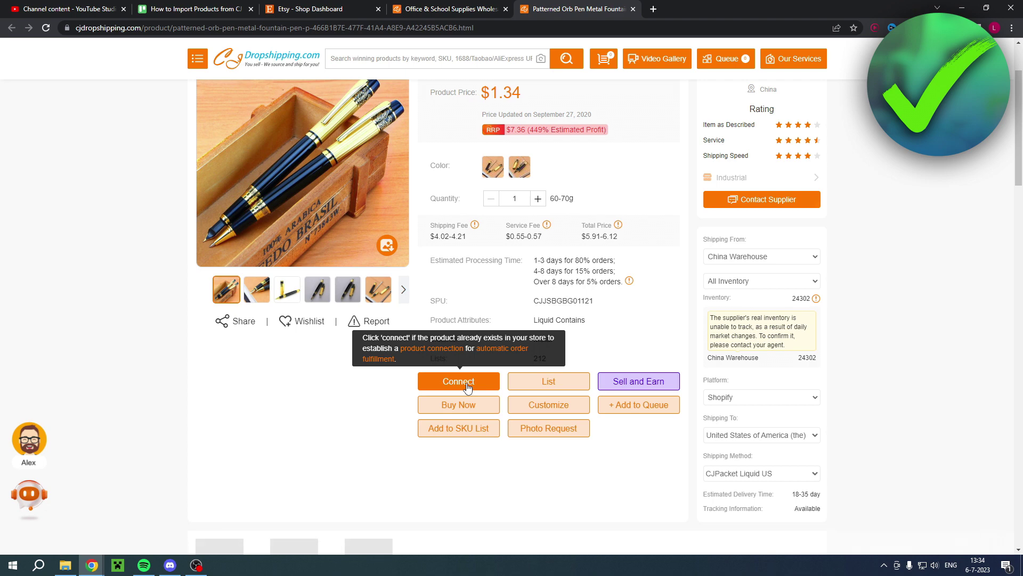
scroll(561, 288, "up", 2)
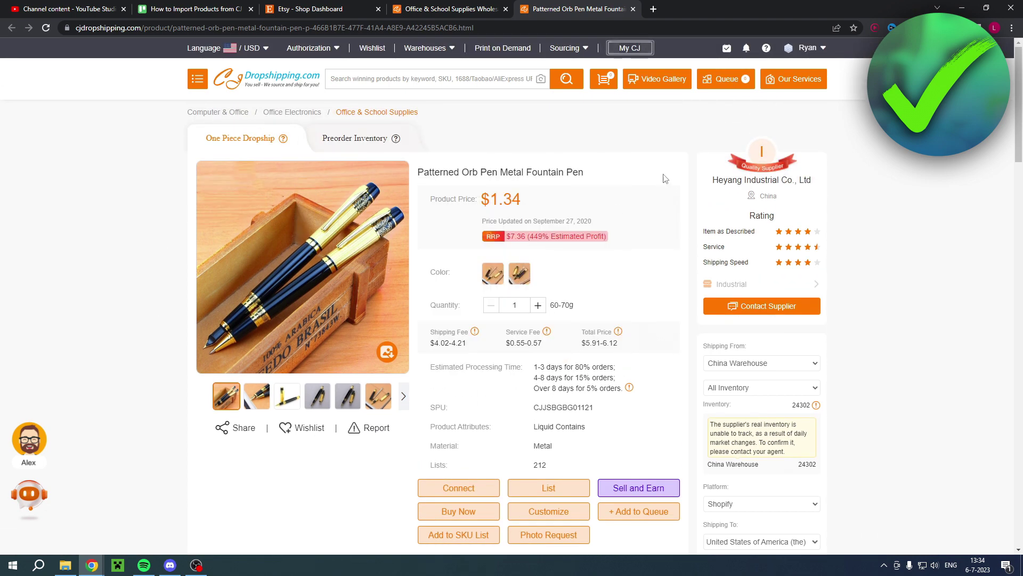
scroll(632, 172, "down", 2)
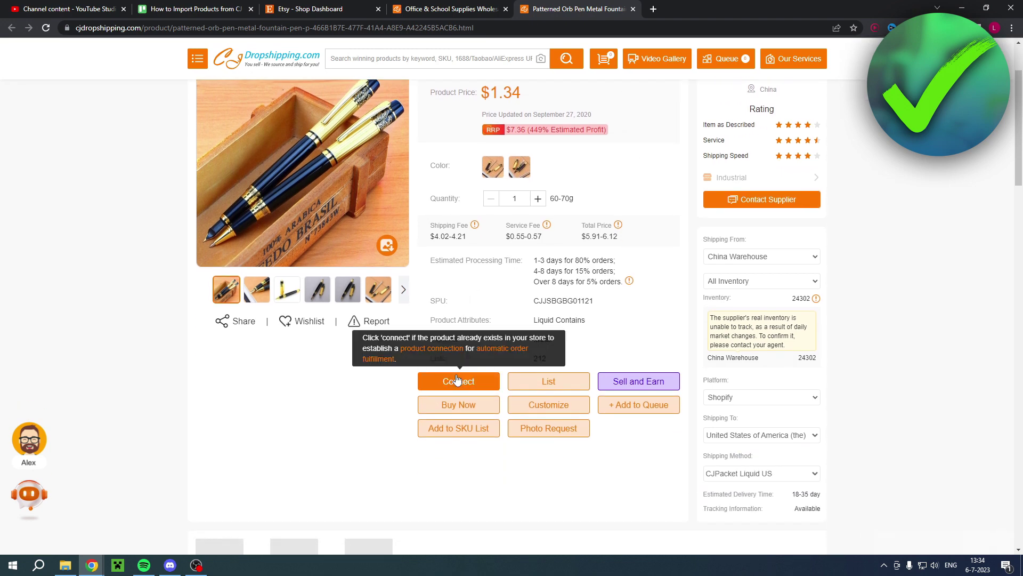
scroll(459, 367, "up", 1)
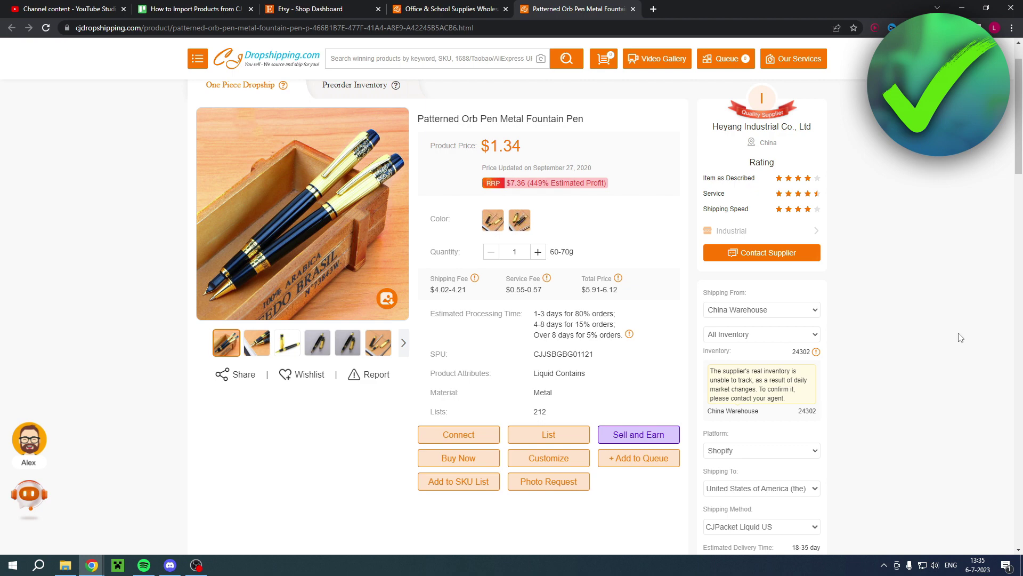
scroll(866, 365, "down", 2)
left_click_drag(699, 406, 768, 404)
left_click(825, 402)
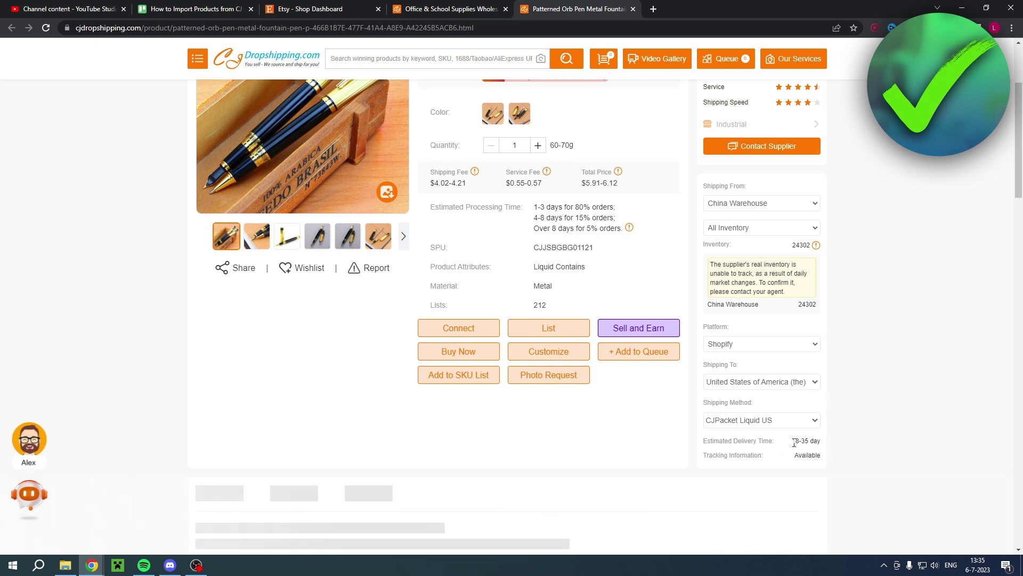
left_click(808, 422)
scroll(853, 405, "down", 2)
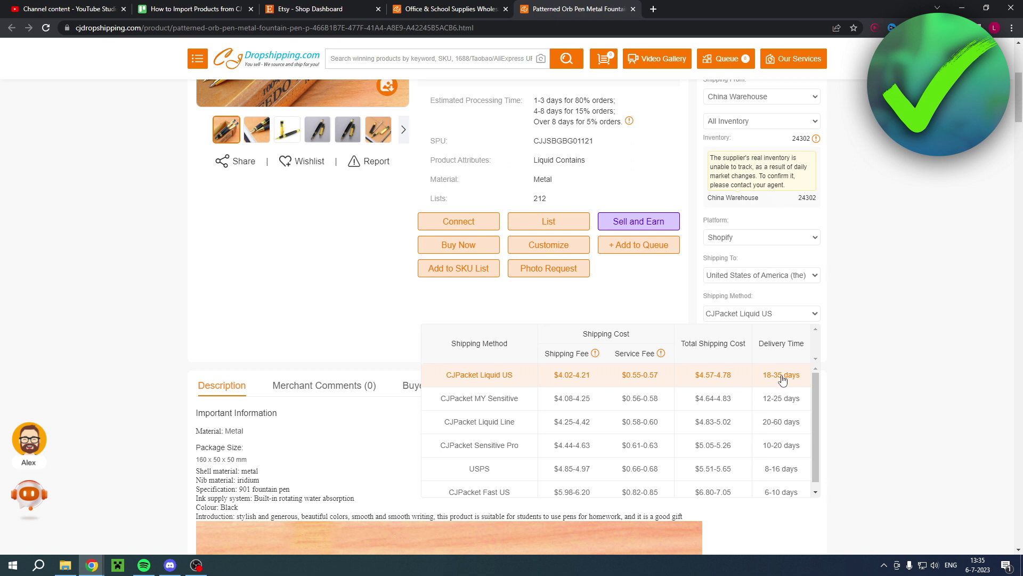
scroll(757, 397, "down", 2)
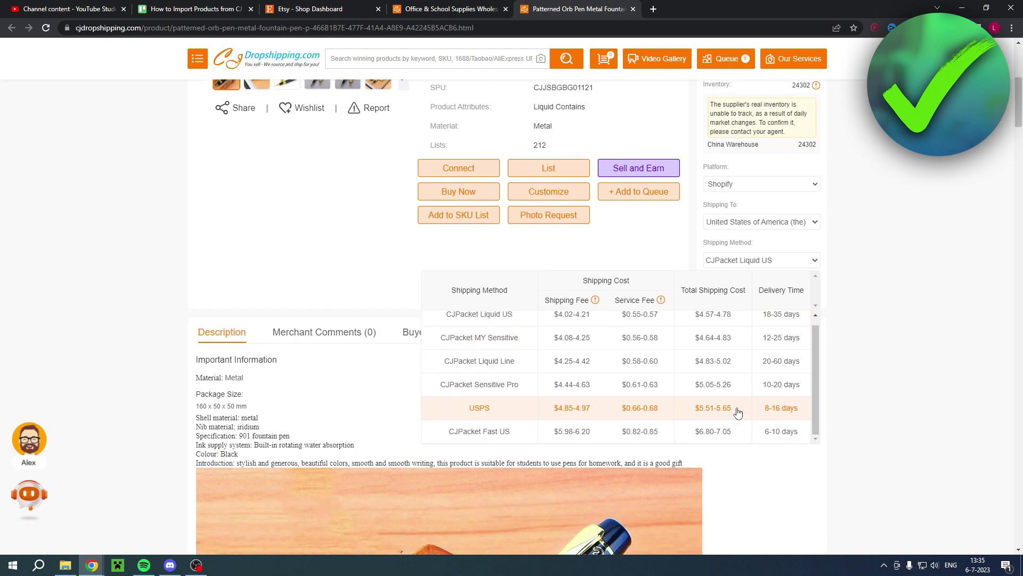
scroll(738, 412, "up", 1)
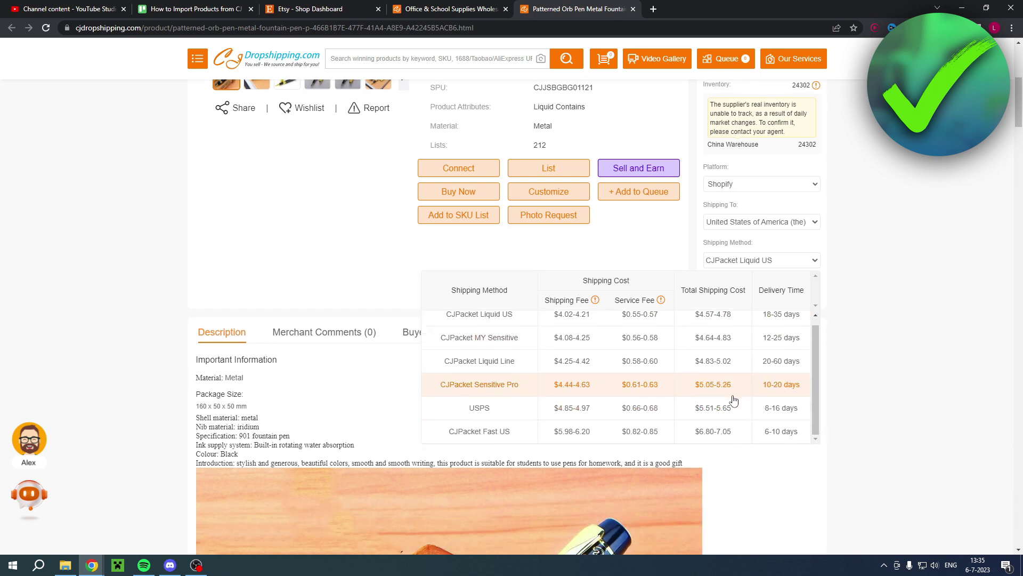
scroll(719, 417, "down", 1)
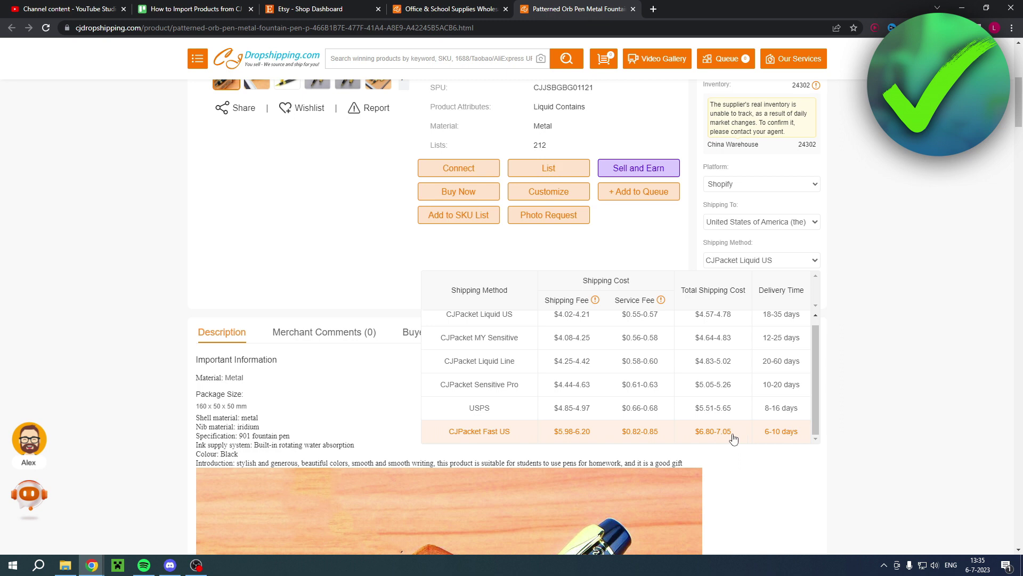
scroll(725, 441, "up", 1)
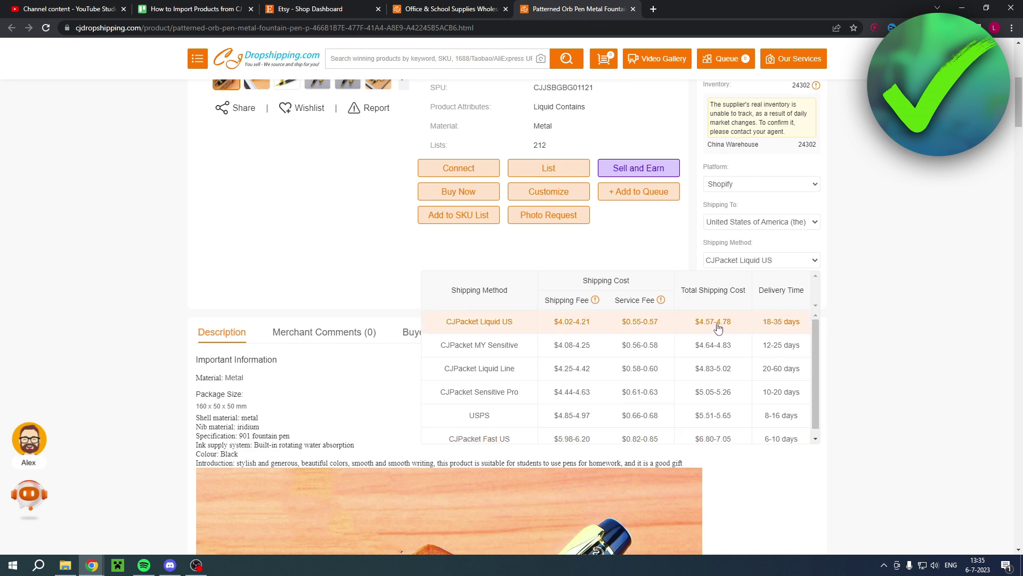
scroll(773, 341, "down", 1)
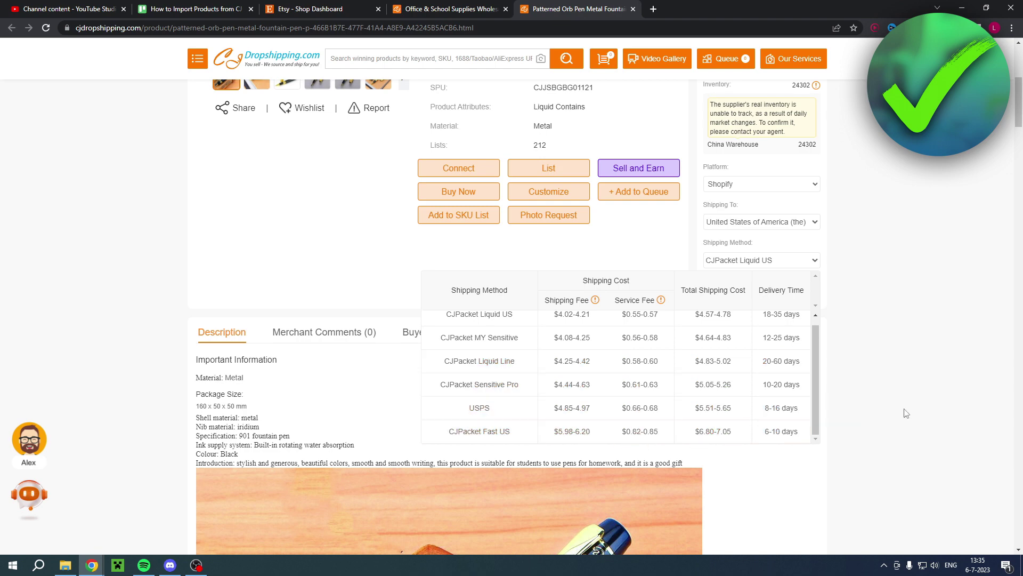
scroll(915, 410, "up", 4)
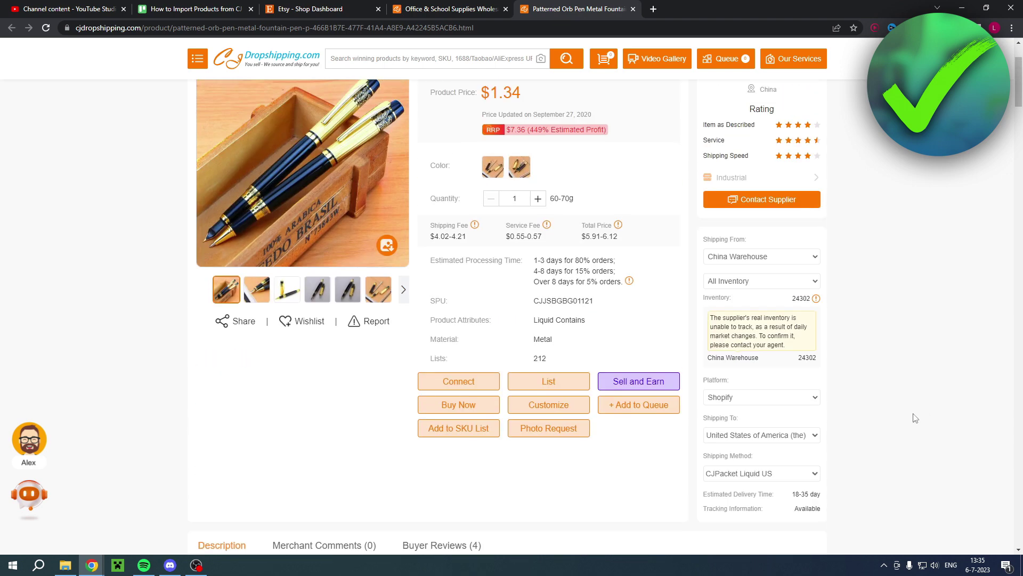
left_click(547, 381)
List the pen to the HelpfulOnline store with CJPacket Fast US shipping (6-10 days)
left_click(421, 178)
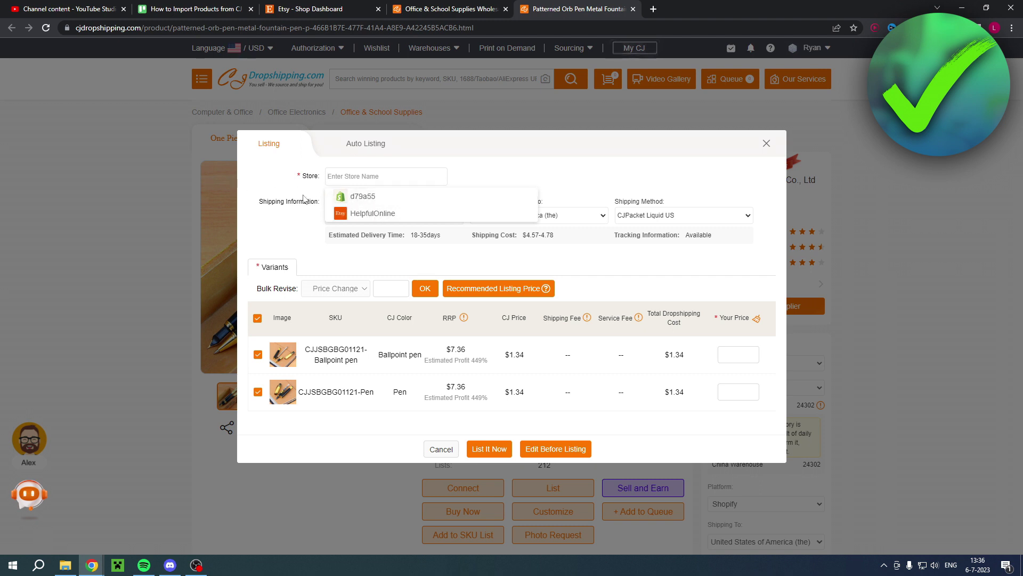
left_click(371, 215)
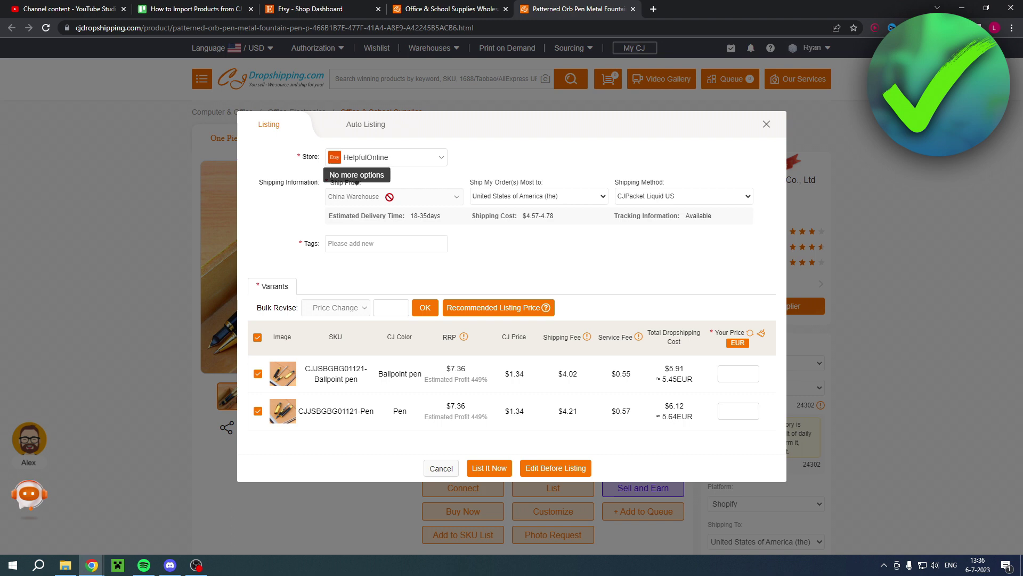
left_click(702, 201)
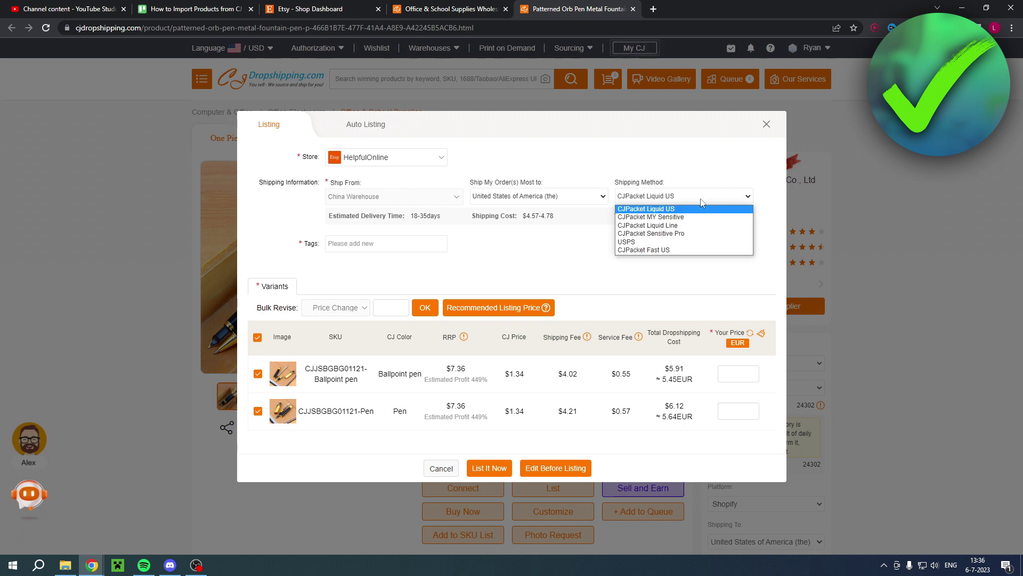
left_click(667, 251)
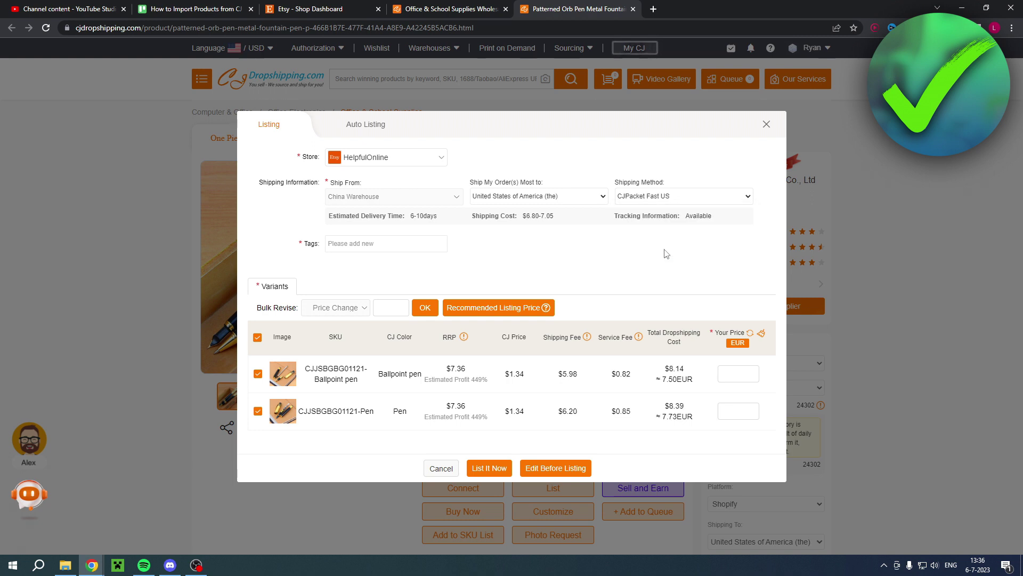
left_click_drag(411, 217, 441, 219)
left_click_drag(550, 216, 527, 216)
Price both variants at the recommended 13.99 EUR and attempt listing, which asks for tags
left_click(569, 225)
double_click(671, 368)
left_click(694, 372)
left_click(497, 311)
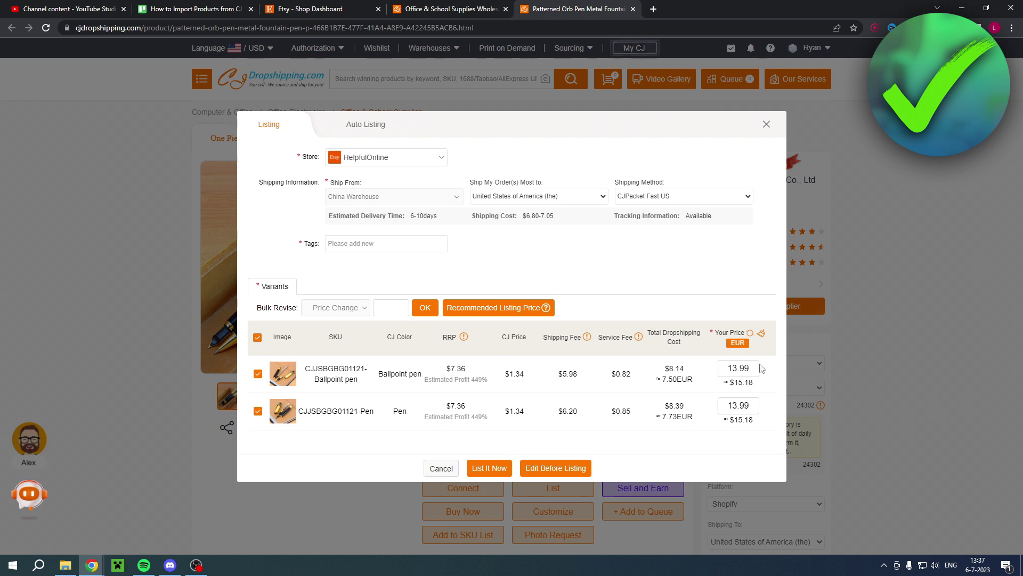
left_click(488, 474)
left_click(373, 245)
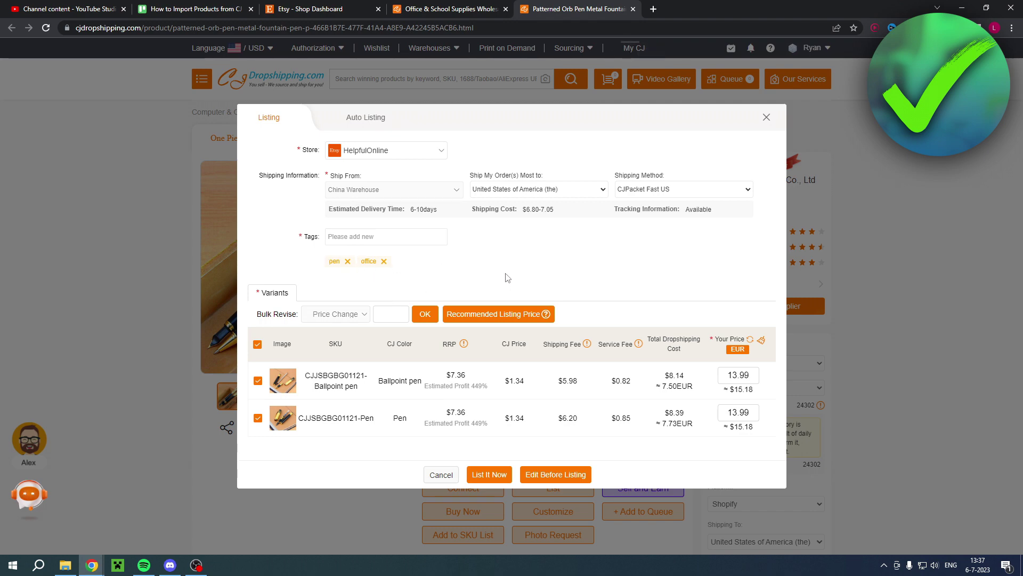
Publish the listing tagged pen and office, confirm Listed Successfully, then view the Etsy dashboard
left_click(366, 6)
left_click(543, 6)
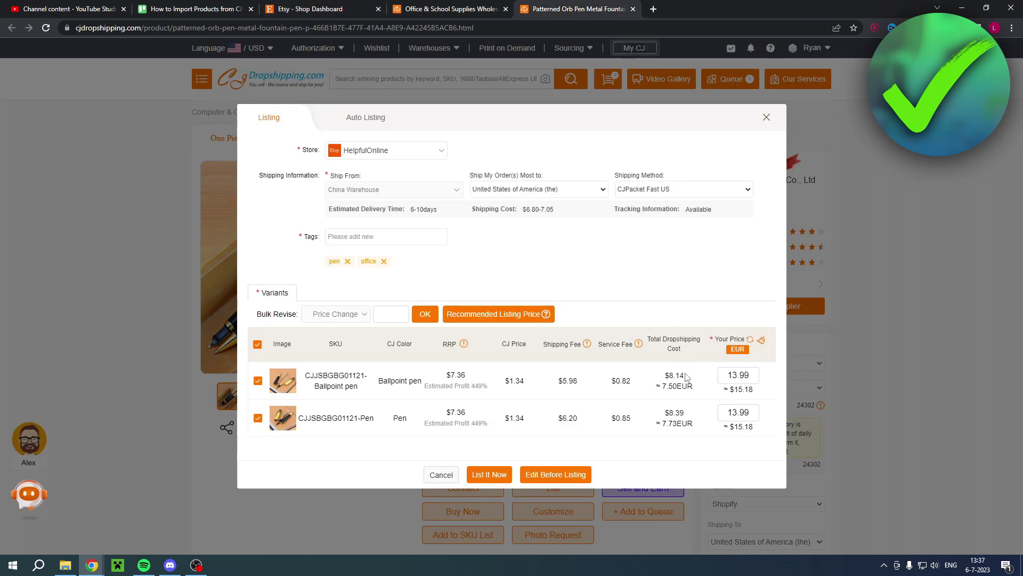
left_click(492, 480)
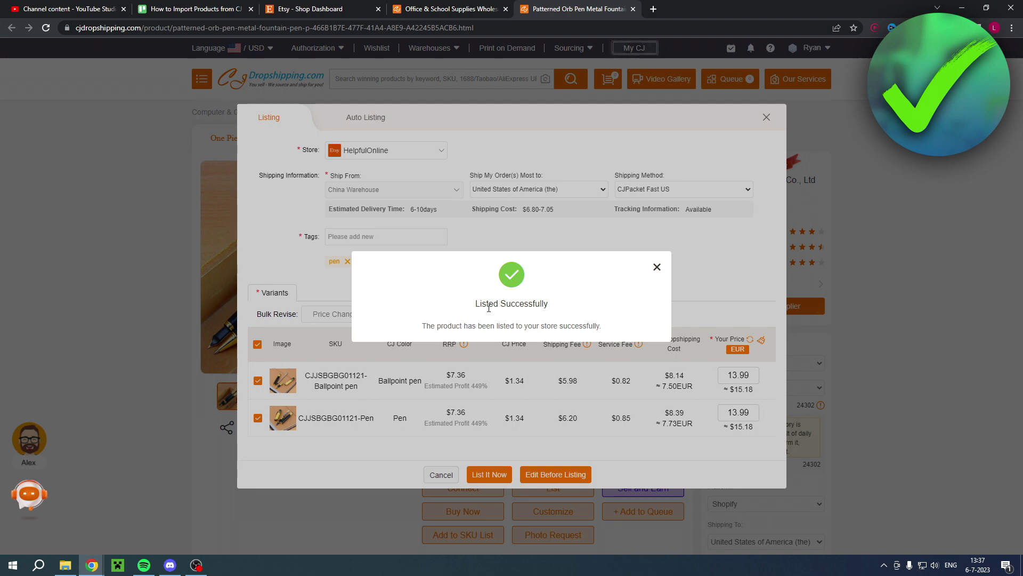
left_click_drag(475, 308, 568, 306)
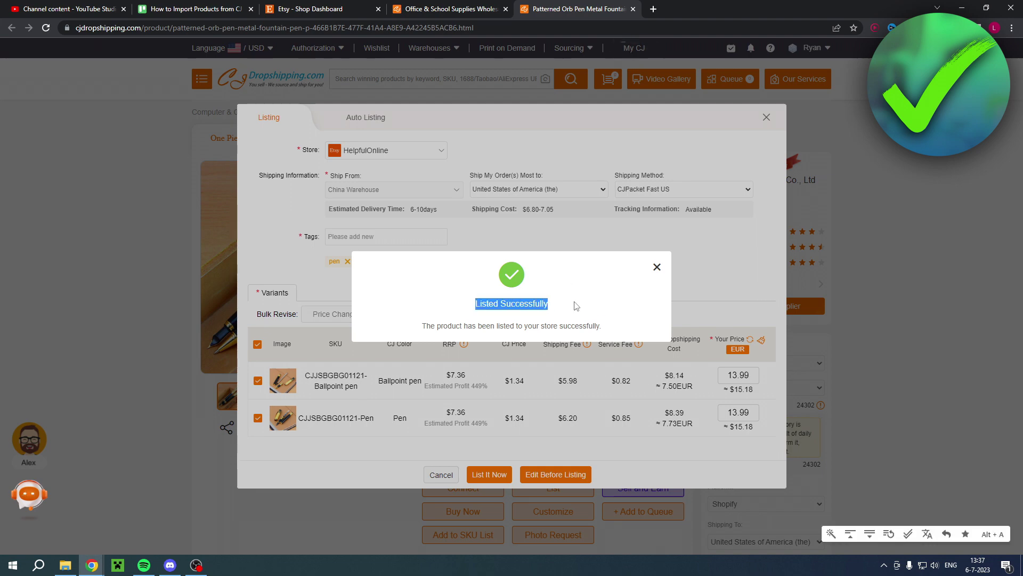
left_click(576, 306)
left_click(337, 7)
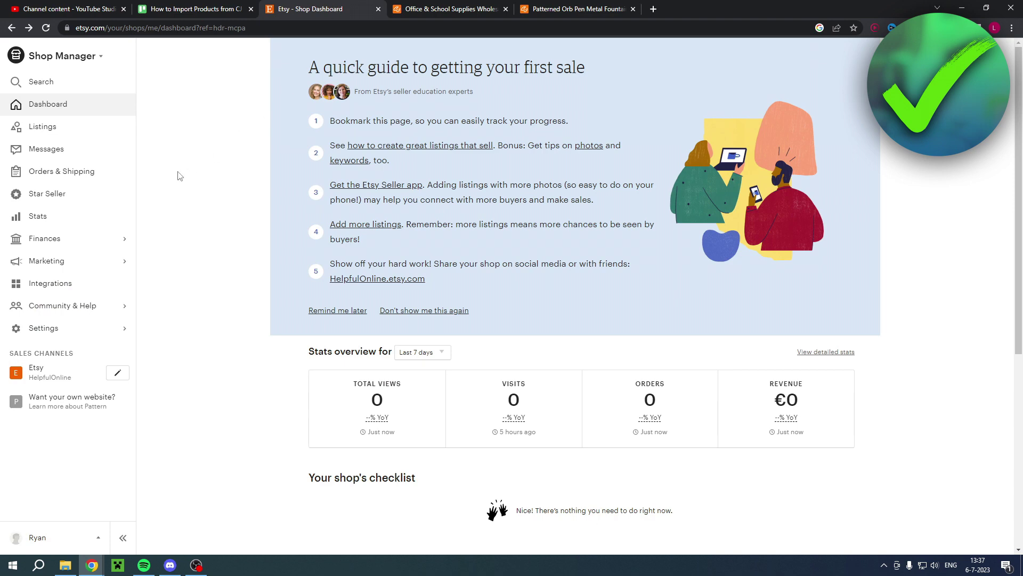
Reload Etsy, open the Patterned Orb Pen listing, and review it down to Price & Inventory
key("F5")
left_click(66, 130)
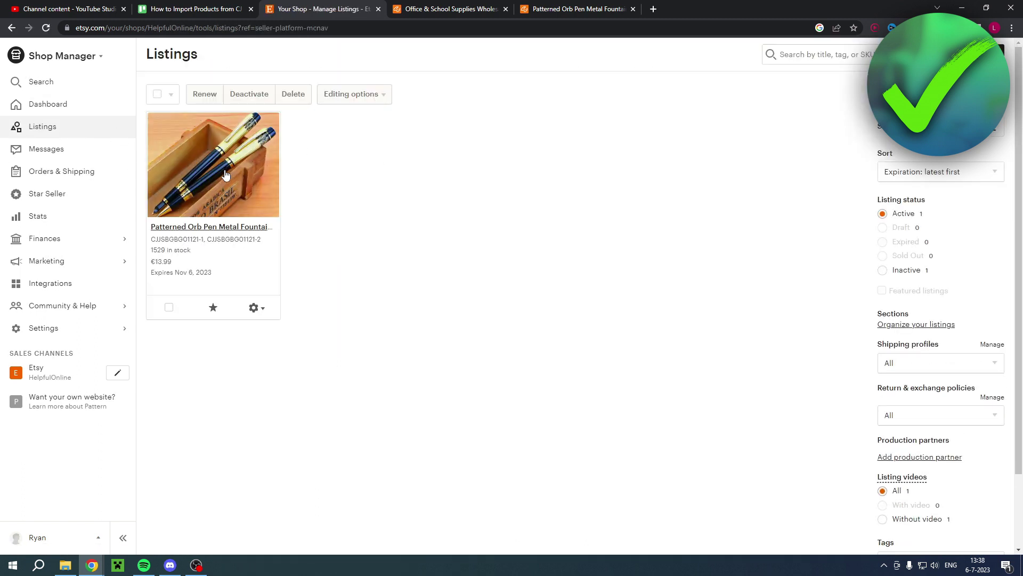
left_click(251, 188)
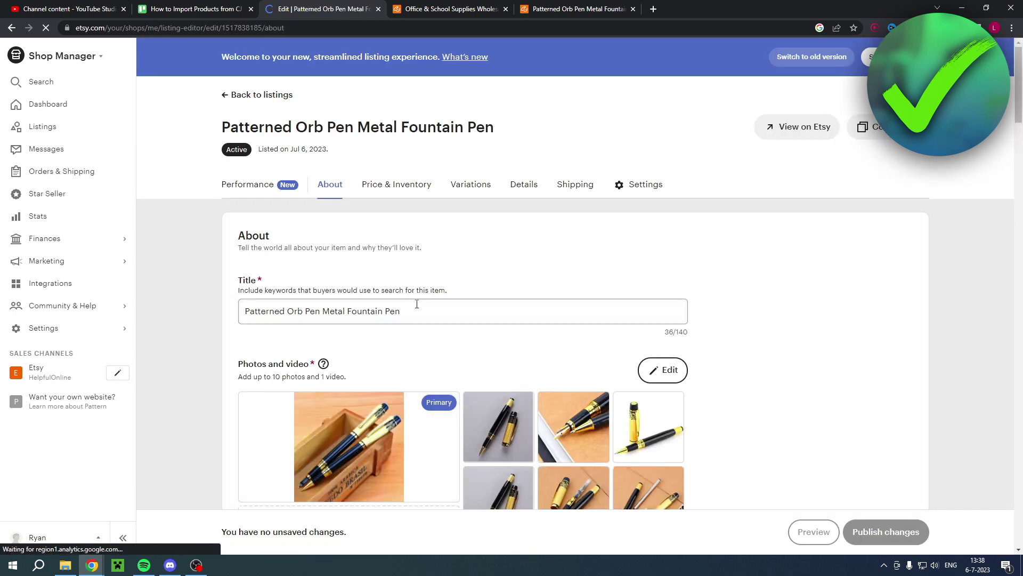
triple_click(417, 304)
left_click(379, 347)
scroll(246, 299, "down", 5)
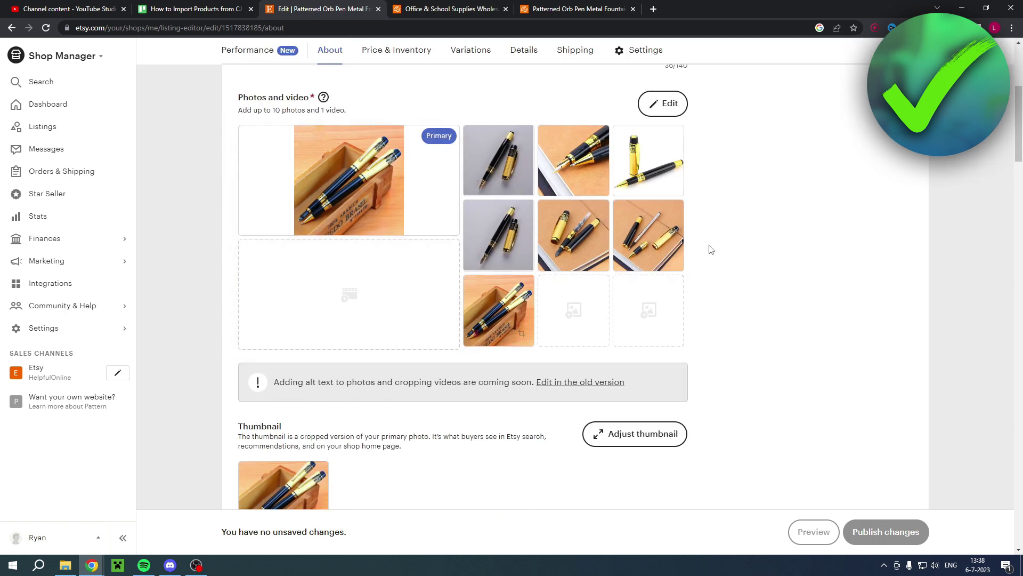
scroll(704, 249, "down", 5)
scroll(705, 250, "down", 1)
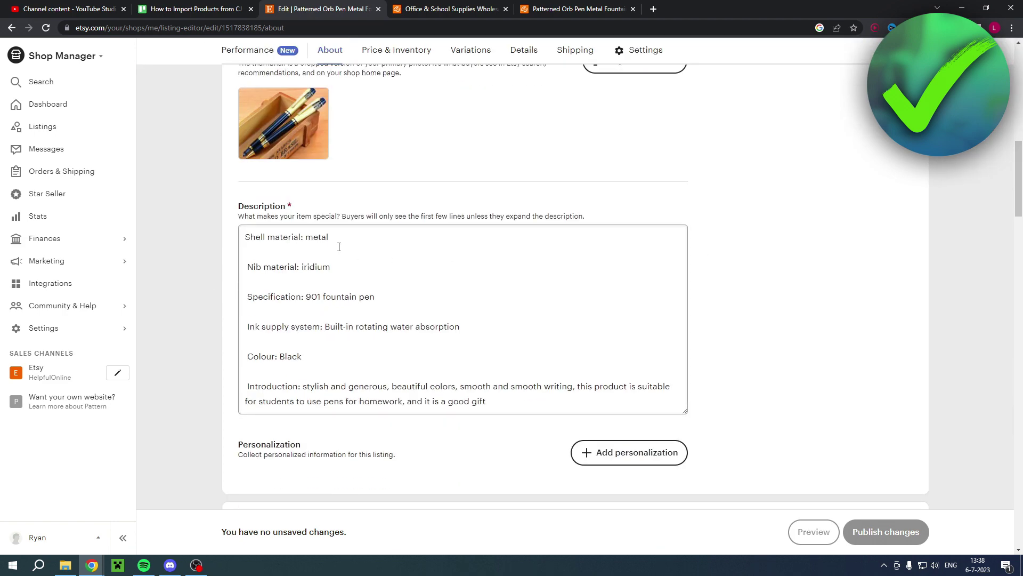
scroll(339, 247, "down", 1)
scroll(841, 292, "down", 4)
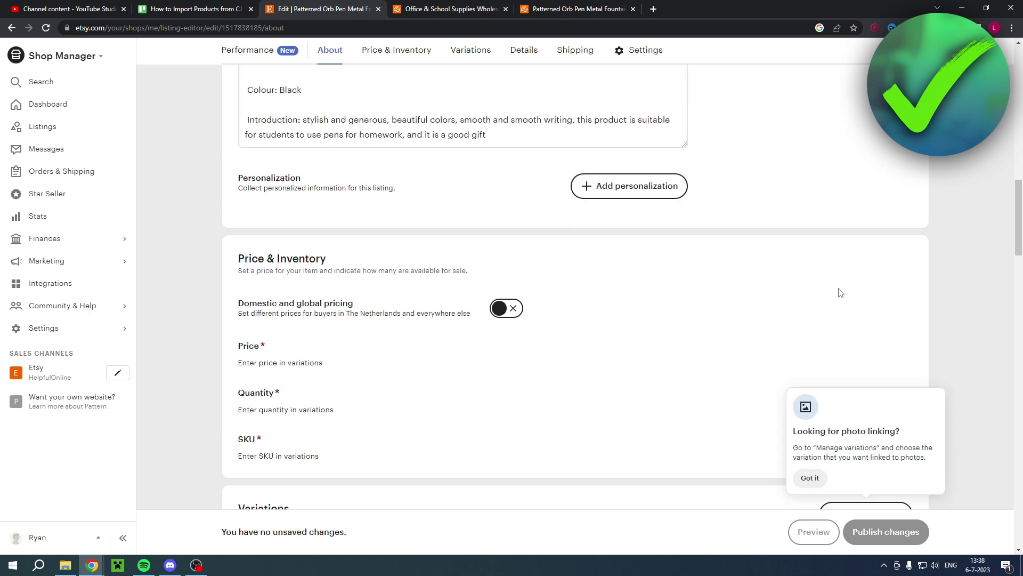